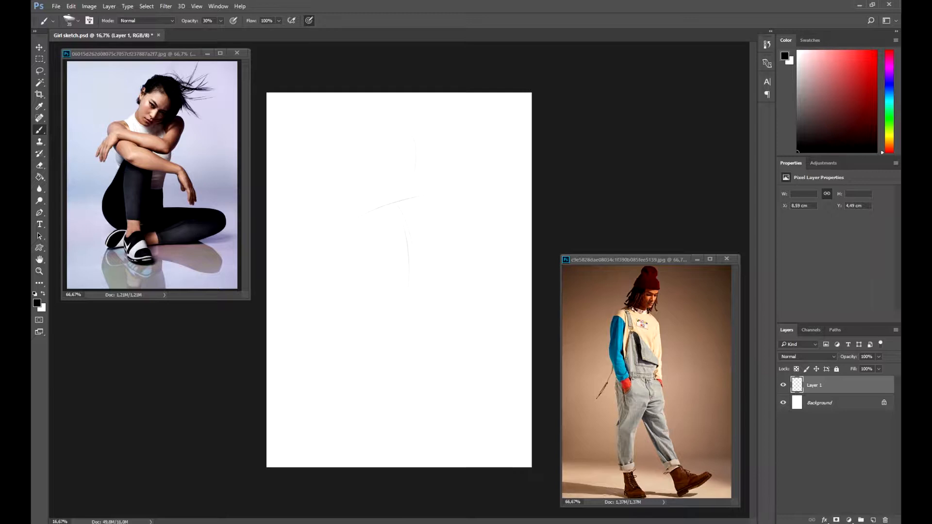
Step: Sketch the first gesture lines of the figure's head and torso on the blank canvas
left_click_drag(418, 192, 378, 196)
left_click_drag(372, 294, 412, 315)
left_click_drag(408, 166, 402, 192)
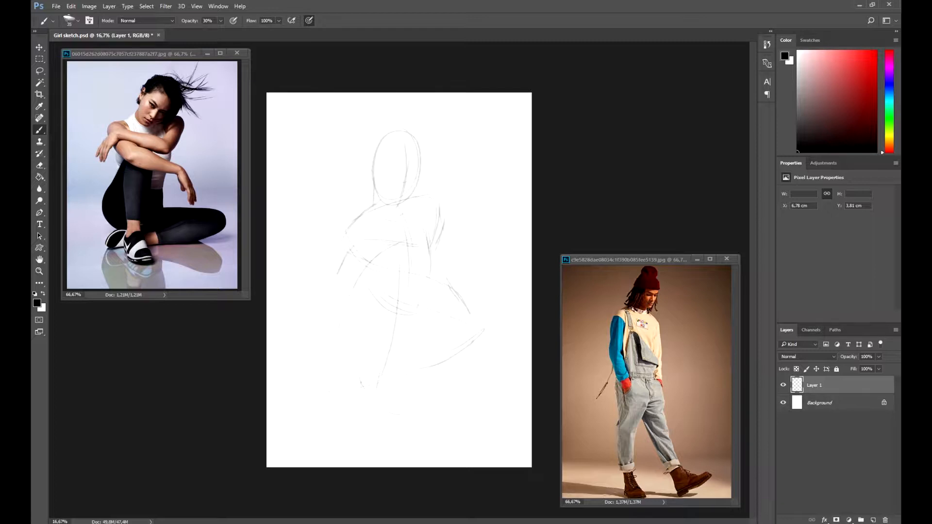
Step: Undo the last stroke and block in the crouching figure's hips, bent knee and lower leg with light strokes
key("ctrl+z")
left_click_drag(376, 292, 348, 376)
left_click_drag(348, 313, 336, 360)
left_click_drag(362, 301, 339, 367)
left_click_drag(375, 269, 354, 315)
mouse_move(355, 309)
left_mouse_down()
mouse_move(394, 247)
mouse_move(411, 250)
left_mouse_up()
left_click_drag(376, 280, 383, 366)
key("ctrl+z")
mouse_move(409, 251)
left_mouse_down()
mouse_move(409, 320)
mouse_move(377, 378)
left_mouse_up()
left_click_drag(372, 380, 403, 410)
left_click_drag(397, 355, 416, 405)
mouse_move(410, 256)
left_mouse_down()
mouse_move(398, 354)
mouse_move(410, 257)
left_mouse_up()
left_click_drag(336, 359, 351, 376)
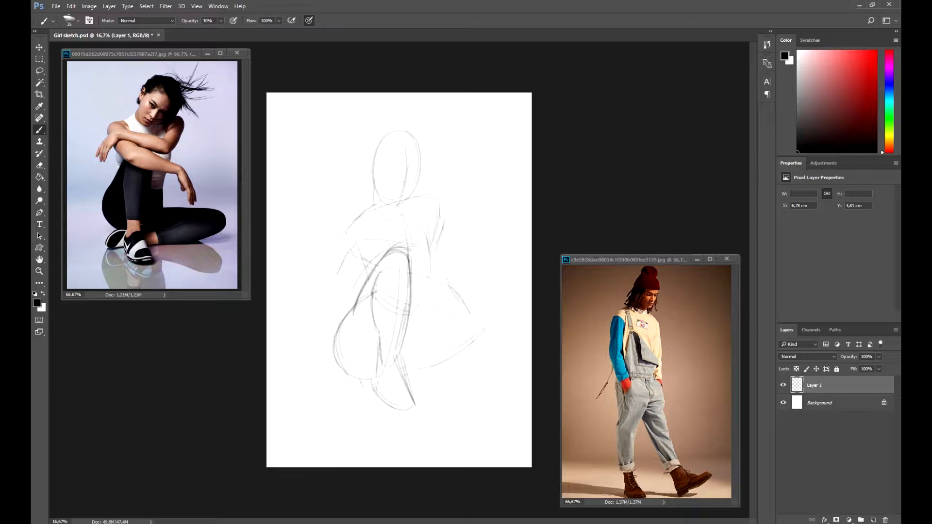
Step: Sketch the extended leg and the sides of the torso
left_click_drag(424, 298, 415, 340)
mouse_move(429, 273)
left_mouse_down()
mouse_move(421, 326)
mouse_move(431, 348)
mouse_move(411, 363)
left_mouse_up()
mouse_move(412, 370)
left_mouse_down()
mouse_move(499, 348)
mouse_move(468, 361)
left_mouse_up()
mouse_move(477, 325)
left_mouse_down()
mouse_move(409, 370)
mouse_move(356, 382)
mouse_move(421, 371)
left_mouse_up()
mouse_move(436, 214)
left_mouse_down()
mouse_move(421, 301)
mouse_move(438, 230)
left_mouse_up()
mouse_move(442, 223)
left_mouse_down()
mouse_move(430, 260)
mouse_move(419, 260)
left_mouse_up()
left_click_drag(364, 245, 374, 275)
Step: Erase stray lines near the right shoulder with the Eraser, returning to the brush afterward
key("e")
left_click_drag(432, 258, 428, 231)
mouse_move(433, 240)
left_mouse_down()
mouse_move(422, 221)
mouse_move(440, 256)
left_mouse_up()
key("b")
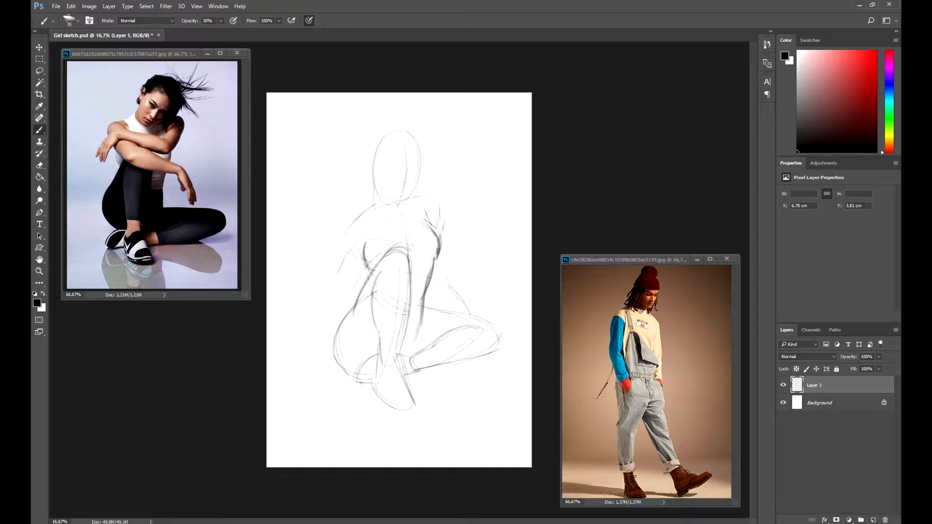
Step: Redraw the head oval and neck lines, and save the document
left_click_drag(405, 200, 404, 213)
left_click_drag(386, 200, 375, 184)
mouse_move(373, 189)
left_mouse_down()
mouse_move(389, 130)
mouse_move(421, 160)
left_mouse_up()
mouse_move(421, 156)
left_mouse_down()
mouse_move(408, 202)
mouse_move(406, 135)
mouse_move(412, 199)
left_mouse_up()
mouse_move(381, 195)
left_mouse_down()
mouse_move(414, 195)
mouse_move(407, 202)
left_mouse_up()
key("ctrl+s")
Step: Sketch the chest, shoulders and the right arm resting on the knee
left_click_drag(346, 235, 382, 275)
left_click_drag(348, 242, 383, 273)
mouse_move(368, 228)
left_mouse_down()
mouse_move(393, 260)
mouse_move(369, 260)
left_mouse_up()
mouse_move(345, 232)
left_mouse_down()
mouse_move(373, 231)
mouse_move(410, 276)
mouse_move(438, 279)
left_mouse_up()
mouse_move(403, 259)
left_mouse_down()
mouse_move(442, 281)
mouse_move(468, 318)
left_mouse_up()
left_click_drag(436, 284, 465, 329)
left_click_drag(459, 295, 469, 319)
left_click_drag(427, 207, 437, 227)
mouse_move(425, 206)
left_mouse_down()
mouse_move(416, 241)
mouse_move(439, 234)
left_mouse_up()
left_click_drag(416, 237, 434, 246)
left_click_drag(449, 214, 438, 247)
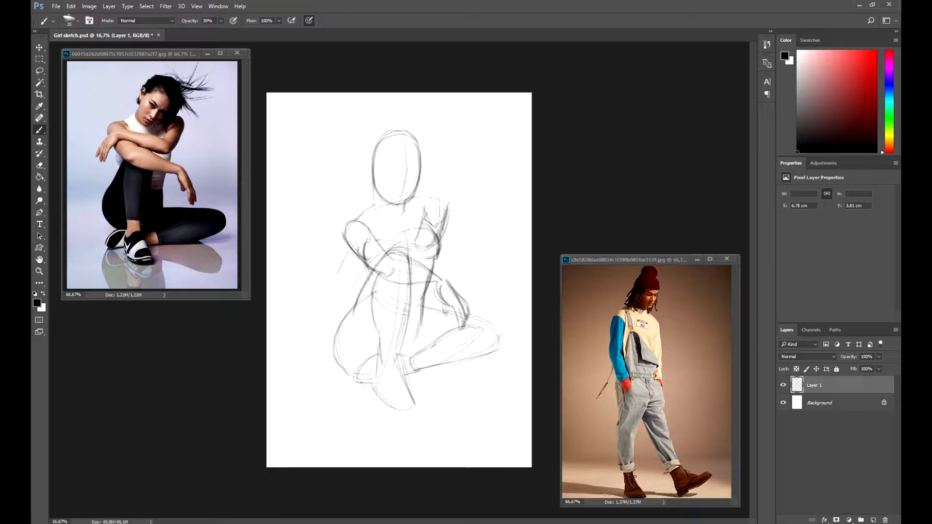
Step: Draw the left arm reaching across the body with the hand at its end
left_click_drag(359, 248, 369, 238)
mouse_move(374, 253)
left_mouse_down()
mouse_move(439, 240)
mouse_move(435, 250)
left_mouse_up()
left_click_drag(365, 237, 340, 268)
mouse_move(367, 244)
left_mouse_down()
mouse_move(347, 276)
mouse_move(334, 273)
left_mouse_up()
left_click_drag(352, 261, 336, 281)
mouse_move(357, 265)
left_mouse_down()
mouse_move(343, 279)
mouse_move(331, 273)
left_mouse_up()
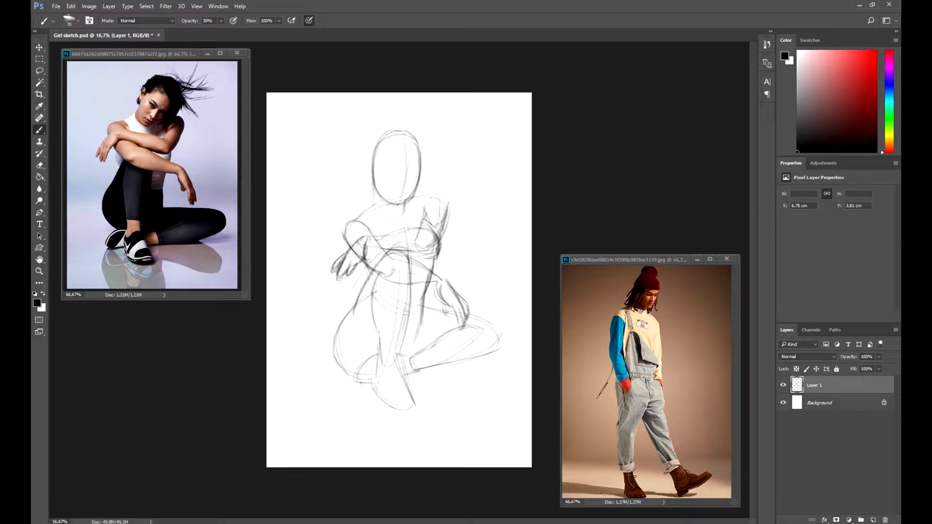
Step: Add the neck lines and start refining the bent leg
left_click_drag(376, 204, 352, 221)
left_click_drag(376, 189, 370, 209)
left_click_drag(375, 181, 370, 208)
mouse_move(353, 312)
left_mouse_down()
mouse_move(335, 365)
mouse_move(376, 397)
left_mouse_up()
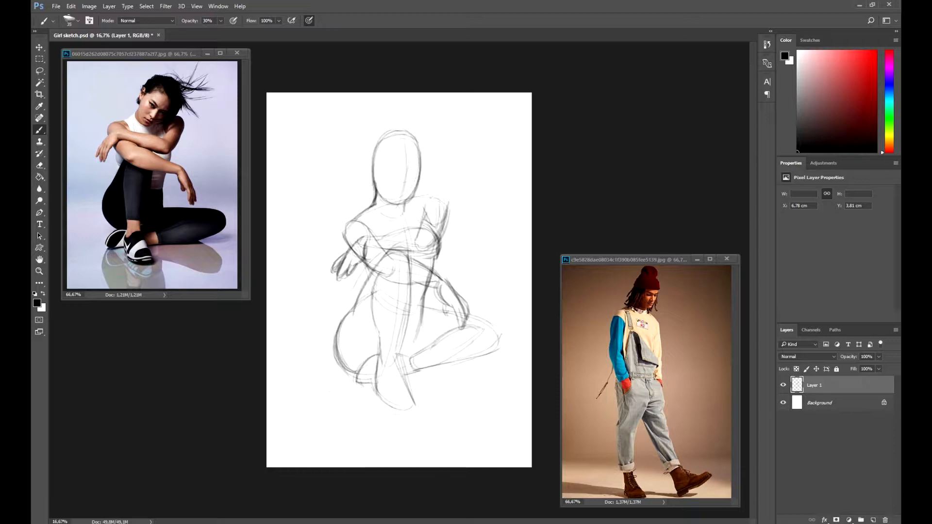
Step: Refine the folded leg, the foot and the extended leg contours
left_click_drag(396, 358, 415, 402)
left_click_drag(416, 406, 390, 411)
left_click_drag(406, 312, 395, 373)
left_click_drag(407, 312, 399, 373)
mouse_move(424, 309)
left_mouse_down()
mouse_move(494, 325)
mouse_move(509, 340)
left_mouse_up()
mouse_move(408, 357)
left_mouse_down()
mouse_move(503, 347)
mouse_move(474, 363)
left_mouse_up()
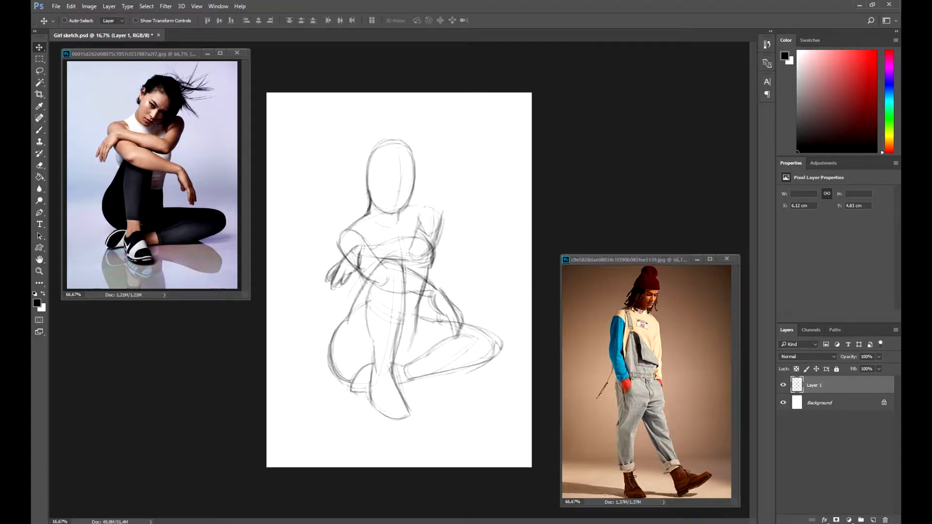
Step: Rename the drawing layer to sketch and lower its opacity
type("sketch")
key("Return")
left_click_drag(849, 357, 842, 357)
Step: Create a new layer above the sketch layer and select it for drawing
left_click(874, 520)
key("b")
left_click(814, 403)
left_click(815, 386)
Step: Draw a beanie hat with a ribbed brim on the figure's head
left_click_drag(368, 181, 416, 169)
mouse_move(365, 152)
left_mouse_down()
mouse_move(391, 135)
mouse_move(412, 151)
mouse_move(417, 177)
mouse_move(355, 202)
mouse_move(369, 208)
left_mouse_up()
mouse_move(419, 186)
left_mouse_down()
mouse_move(413, 210)
mouse_move(394, 188)
mouse_move(419, 173)
left_mouse_up()
left_click_drag(370, 155, 419, 157)
left_click_drag(381, 157, 390, 180)
left_click_drag(397, 162, 398, 180)
left_click_drag(405, 163, 407, 179)
left_click_drag(412, 161, 416, 173)
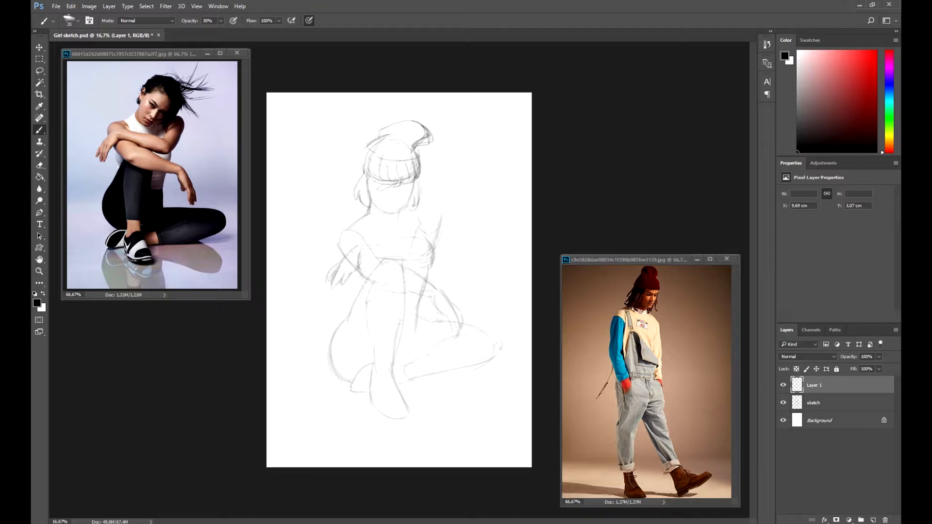
Step: Draw the cropped top and the overall straps across the chest and shoulders
left_click_drag(422, 283, 439, 296)
mouse_move(348, 260)
left_mouse_down()
mouse_move(372, 290)
mouse_move(411, 301)
left_mouse_up()
left_click_drag(379, 259, 427, 284)
left_click_drag(360, 247, 361, 256)
mouse_move(377, 245)
left_mouse_down()
mouse_move(379, 259)
mouse_move(381, 243)
left_mouse_up()
left_click_drag(363, 258, 419, 234)
left_click_drag(411, 231, 425, 238)
left_click_drag(383, 260, 435, 254)
left_click_drag(440, 214, 429, 260)
mouse_move(379, 249)
left_mouse_down()
mouse_move(381, 265)
mouse_move(427, 269)
mouse_move(436, 261)
left_mouse_up()
key("ctrl+z")
mouse_move(367, 216)
left_mouse_down()
mouse_move(403, 212)
mouse_move(369, 244)
left_mouse_up()
key("ctrl+z")
left_click_drag(363, 220, 379, 241)
left_click_drag(353, 223, 371, 243)
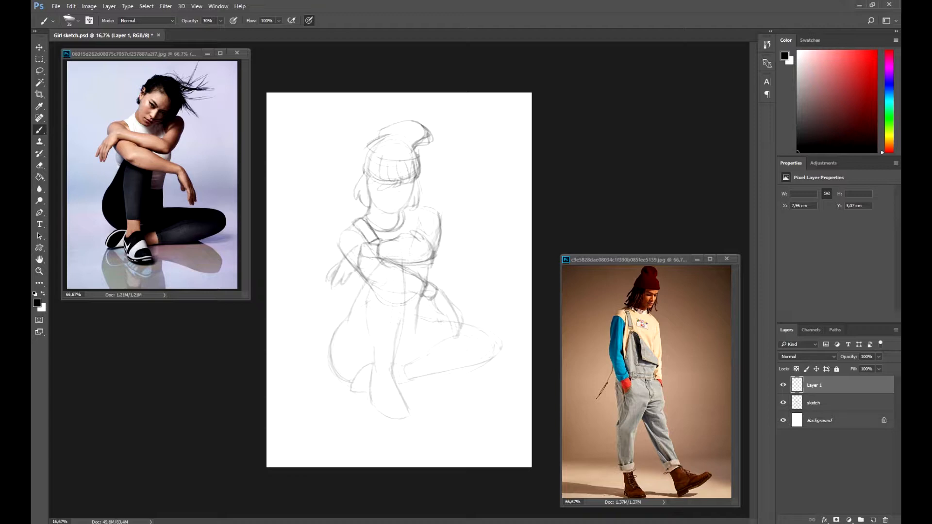
Step: Refine the overall bib at the waist and trace the side of the body down the thigh
mouse_move(428, 268)
left_mouse_down()
mouse_move(436, 285)
mouse_move(425, 271)
left_mouse_up()
key("ctrl+z")
left_click_drag(434, 259, 425, 270)
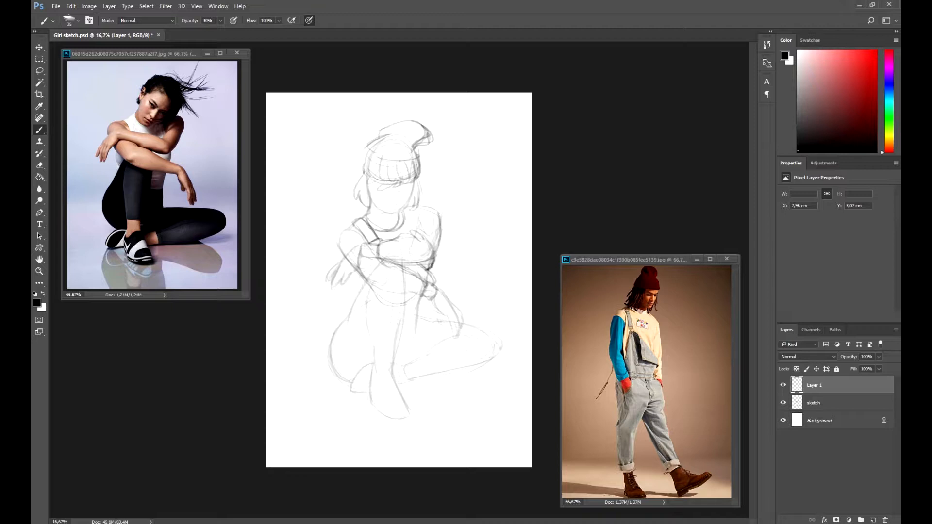
left_click_drag(424, 288, 416, 319)
mouse_move(419, 308)
left_mouse_down()
mouse_move(409, 319)
mouse_move(423, 325)
mouse_move(408, 322)
left_mouse_up()
key("ctrl+z")
key("ctrl+z")
left_click_drag(419, 307, 408, 313)
left_click_drag(367, 277, 343, 322)
left_click_drag(341, 324, 332, 379)
left_click_drag(383, 260, 366, 277)
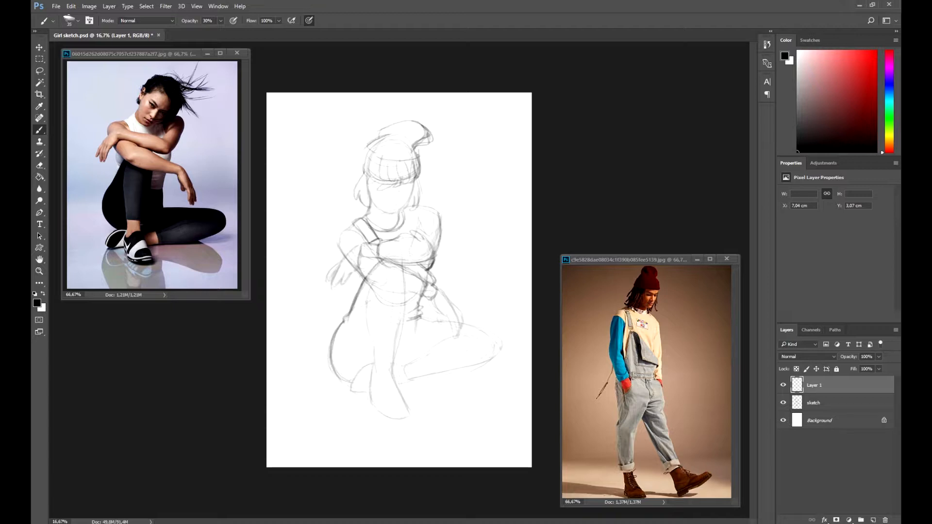
Step: Draw the baggy pant legs, rolled cuff and boots on both legs
left_click_drag(370, 343, 401, 348)
mouse_move(369, 344)
left_mouse_down()
mouse_move(374, 364)
mouse_move(403, 367)
left_mouse_up()
left_click_drag(403, 347, 402, 365)
left_click_drag(367, 339, 373, 343)
left_click_drag(371, 295, 365, 336)
mouse_move(406, 297)
left_mouse_down()
mouse_move(402, 337)
mouse_move(405, 265)
mouse_move(409, 342)
left_mouse_up()
left_click_drag(373, 279, 365, 326)
left_click_drag(426, 356, 423, 379)
mouse_move(433, 346)
left_mouse_down()
mouse_move(438, 372)
mouse_move(433, 346)
left_mouse_up()
left_click_drag(421, 379, 441, 373)
left_click_drag(436, 338, 480, 333)
left_click_drag(443, 374, 500, 357)
left_click_drag(493, 344, 500, 358)
left_click_drag(441, 374, 502, 354)
left_click_drag(464, 333, 487, 328)
left_click_drag(332, 368, 351, 383)
mouse_move(417, 320)
left_mouse_down()
mouse_move(406, 359)
mouse_move(415, 353)
left_mouse_up()
key("ctrl+z")
left_click_drag(411, 349, 402, 361)
left_click_drag(424, 327, 409, 353)
left_click_drag(419, 317, 428, 321)
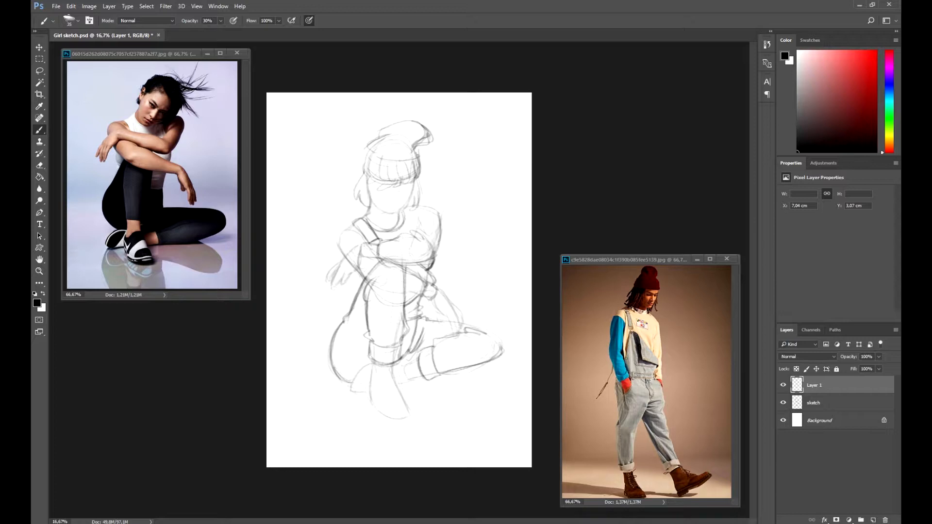
Step: Add further overall and boot lines on the legs and sleeves
left_click_drag(433, 287, 428, 298)
mouse_move(368, 171)
left_mouse_down()
mouse_move(360, 190)
mouse_move(370, 210)
mouse_move(418, 208)
left_mouse_up()
key("ctrl+z")
mouse_move(370, 367)
left_mouse_down()
mouse_move(393, 373)
mouse_move(413, 418)
mouse_move(371, 414)
mouse_move(408, 427)
mouse_move(396, 375)
mouse_move(410, 380)
mouse_move(501, 287)
mouse_move(503, 300)
left_mouse_up()
key("r")
mouse_move(506, 327)
left_mouse_down()
mouse_move(507, 346)
mouse_move(494, 344)
left_mouse_up()
left_click_drag(486, 335, 503, 345)
left_click_drag(526, 315, 534, 290)
left_click_drag(491, 337, 510, 331)
mouse_move(490, 300)
left_mouse_down()
mouse_move(506, 294)
mouse_move(335, 364)
left_mouse_up()
key("r")
mouse_move(290, 342)
left_mouse_down()
mouse_move(310, 323)
mouse_move(327, 330)
left_mouse_up()
key("r")
mouse_move(330, 335)
left_mouse_down()
mouse_move(417, 367)
mouse_move(374, 365)
left_mouse_up()
left_click_drag(353, 225, 345, 252)
mouse_move(415, 210)
left_mouse_down()
mouse_move(441, 221)
mouse_move(417, 231)
left_mouse_up()
Step: Rename the drawing layer to clothes
key("v")
left_click_drag(417, 301, 418, 306)
double_click(814, 385)
type("clothes")
key("Return")
Step: Create a new layer and zoom in on the figure's head
key("ctrl+shift+alt+n")
key("ctrl+plus")
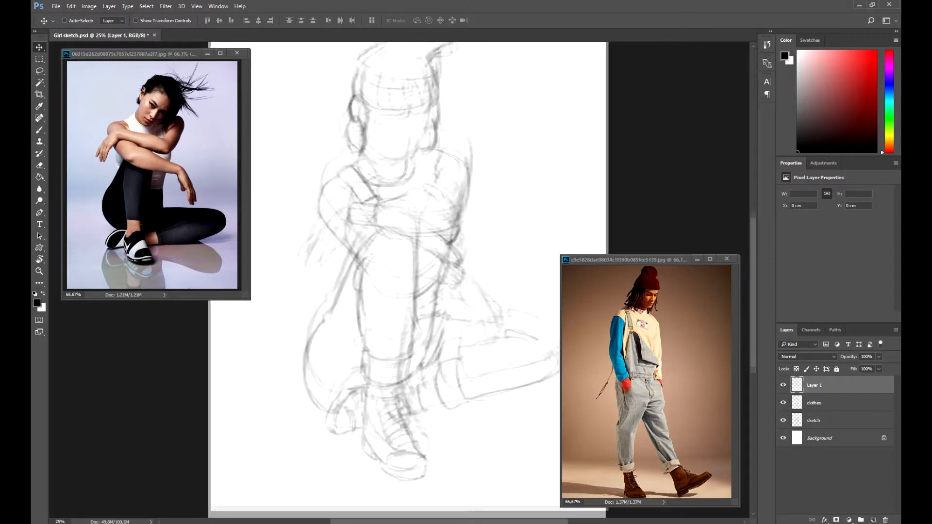
left_click_drag(417, 223, 412, 334)
Step: Enlarge the brush and draw the face's eyes, nose and mouth on the new layer
key("b")
key("bracketright")
left_click_drag(428, 188, 405, 240)
mouse_move(360, 200)
left_mouse_down()
mouse_move(394, 244)
mouse_move(417, 229)
mouse_move(425, 192)
mouse_move(396, 243)
mouse_move(408, 223)
left_mouse_up()
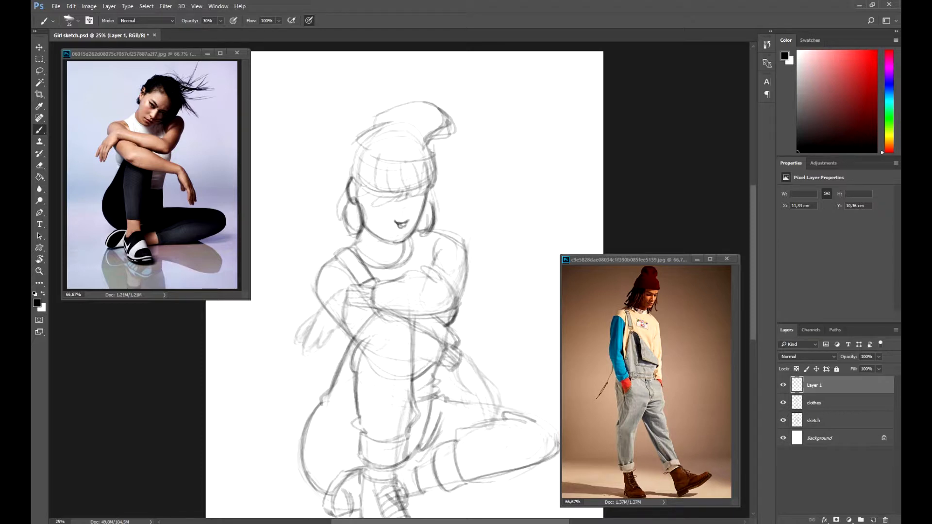
left_click_drag(392, 229, 405, 230)
left_click_drag(402, 230, 407, 229)
key("ctrl+z")
mouse_move(406, 205)
left_mouse_down()
mouse_move(410, 220)
mouse_move(423, 205)
mouse_move(393, 209)
left_mouse_up()
key("ctrl+z")
key("ctrl+z")
key("v")
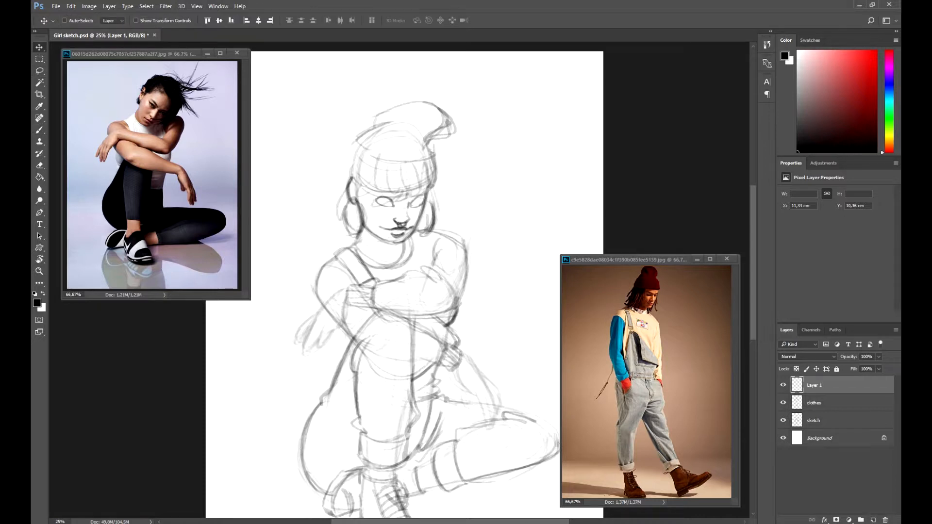
key("b")
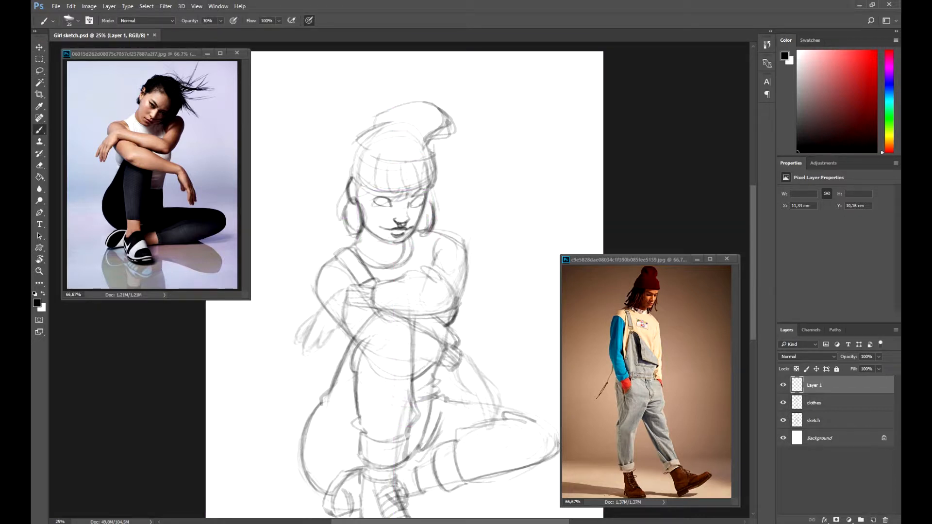
Step: Add finishing strokes to the face and the hair at the sides of the head, then save the document
mouse_move(374, 194)
left_mouse_down()
mouse_move(395, 199)
mouse_move(388, 202)
left_mouse_up()
left_click_drag(373, 199, 393, 207)
left_click_drag(417, 199, 423, 207)
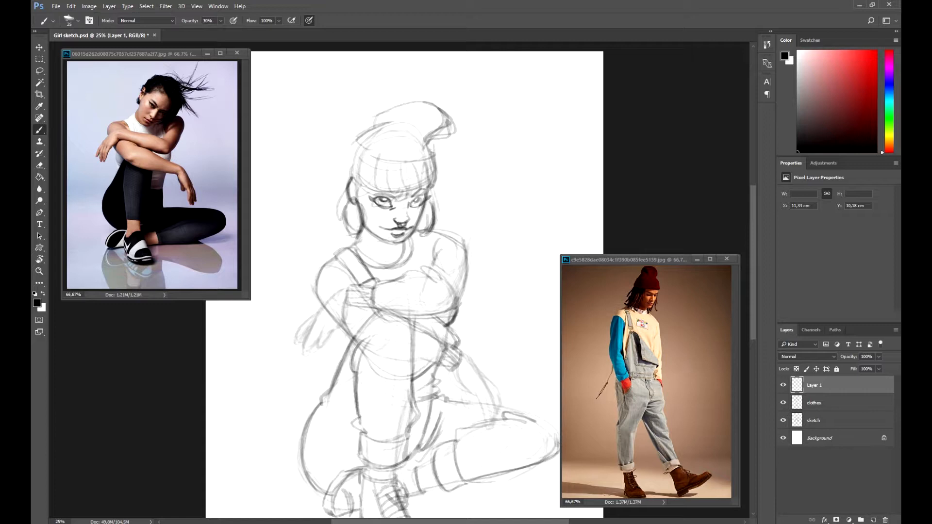
key("l")
key("v")
mouse_move(404, 227)
left_mouse_down()
mouse_move(410, 214)
mouse_move(401, 223)
left_mouse_up()
key("b")
left_click_drag(360, 189, 369, 209)
left_click_drag(364, 188, 368, 206)
left_click_drag(431, 188, 437, 225)
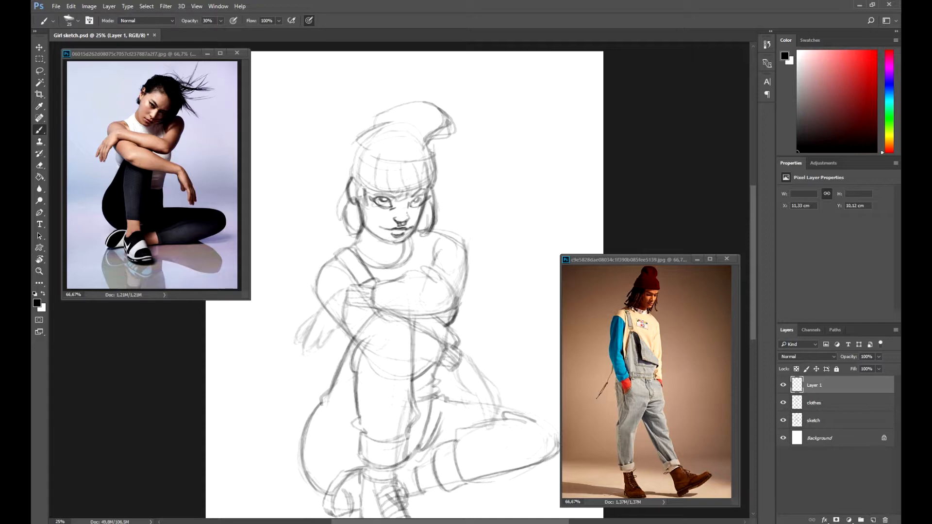
key("ctrl+minus")
key("ctrl+s")
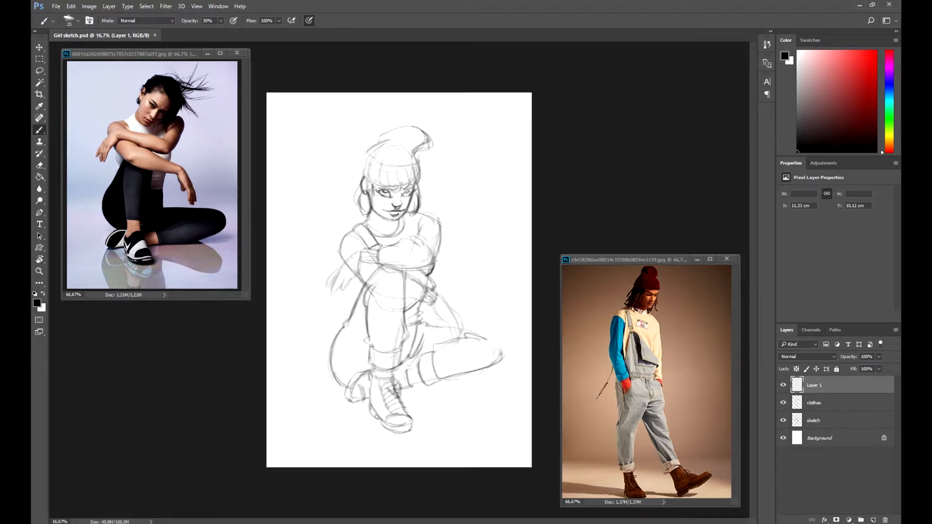
Step: Merge the sketch, clothes and face layers into a single layer named sketch 1
left_click(815, 421, "shift")
right_click(843, 403)
left_click(777, 385)
double_click(814, 386)
type("sketch 1")
key("Return")
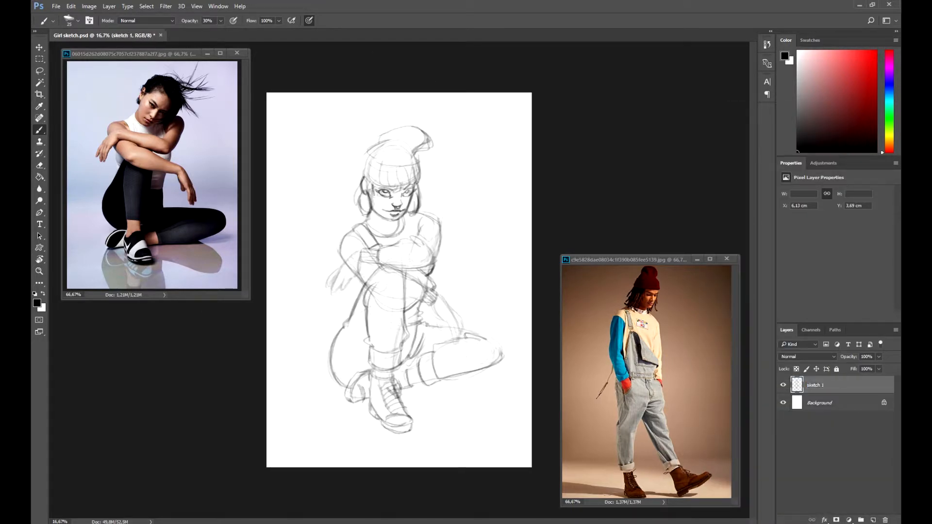
Step: Create a new layer above sketch 1 and lower sketch 1's opacity to fade it
left_click(873, 520)
left_click(826, 403)
left_click_drag(849, 357, 819, 357)
left_click(826, 386)
Step: Set the brush opacity to 40% and trace a clean beanie outline and hair strands over the faded sketch
key("ctrl+plus")
key("4")
left_click_drag(396, 243, 392, 282)
left_click_drag(364, 132, 349, 149)
mouse_move(363, 132)
left_mouse_down()
mouse_move(395, 111)
mouse_move(371, 127)
left_mouse_up()
mouse_move(362, 123)
left_mouse_down()
mouse_move(418, 104)
mouse_move(441, 139)
mouse_move(417, 148)
left_mouse_up()
mouse_move(350, 149)
left_mouse_down()
mouse_move(340, 186)
mouse_move(341, 168)
left_mouse_up()
left_click_drag(417, 151, 425, 189)
key("r")
mouse_move(427, 190)
left_mouse_down()
mouse_move(467, 347)
mouse_move(489, 308)
mouse_move(494, 267)
left_mouse_up()
key("r")
mouse_move(522, 175)
left_mouse_down()
mouse_move(527, 217)
mouse_move(549, 245)
mouse_move(432, 128)
left_mouse_up()
key("r")
key("b")
left_click_drag(357, 100, 351, 132)
mouse_move(366, 104)
left_mouse_down()
mouse_move(366, 132)
mouse_move(385, 138)
left_mouse_up()
key("ctrl+alt+z")
key("ctrl+alt+z")
left_click_drag(393, 108, 393, 139)
left_click_drag(403, 115, 405, 133)
mouse_move(349, 128)
left_mouse_down()
mouse_move(340, 177)
mouse_move(352, 155)
left_mouse_up()
mouse_move(424, 177)
left_mouse_down()
mouse_move(413, 151)
mouse_move(426, 176)
left_mouse_up()
mouse_move(350, 127)
left_mouse_down()
mouse_move(365, 153)
mouse_move(332, 169)
left_mouse_up()
key("bracketleft")
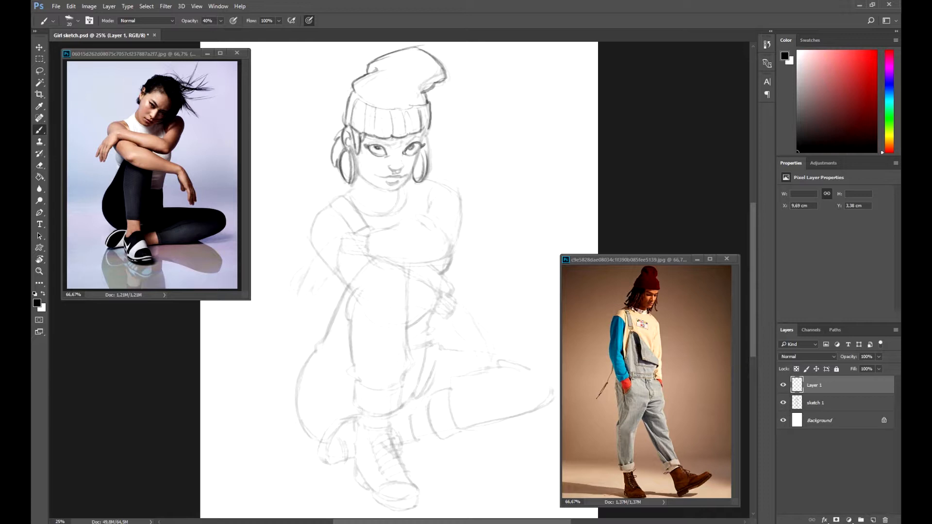
Step: Trace clean lines for the hair, brim and face contour on the new layer, rotating the canvas as needed
left_click_drag(417, 154, 411, 179)
mouse_move(355, 161)
left_mouse_down()
mouse_move(385, 190)
mouse_move(410, 177)
left_mouse_up()
left_click_drag(407, 142, 419, 137)
key("r")
left_click_drag(417, 141, 331, 157)
left_click_drag(295, 184, 305, 181)
mouse_move(295, 184)
left_mouse_down()
mouse_move(385, 146)
mouse_move(398, 172)
mouse_move(351, 185)
mouse_move(387, 183)
left_mouse_up()
key("r")
key("r")
key("ctrl+z")
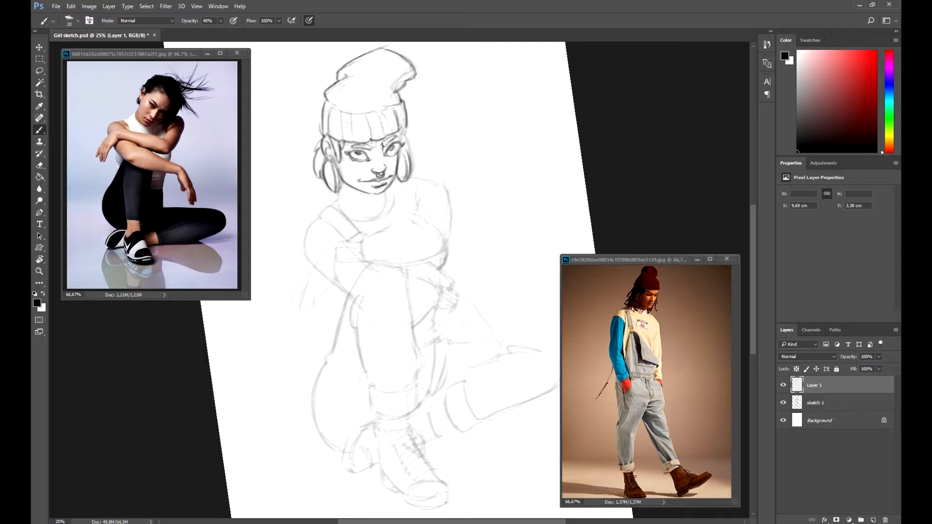
left_click_drag(374, 144, 382, 142)
left_click_drag(343, 148, 355, 142)
mouse_move(408, 130)
left_mouse_down()
mouse_move(414, 174)
mouse_move(435, 179)
left_mouse_up()
key("r")
left_click_drag(360, 168, 358, 194)
mouse_move(395, 190)
left_mouse_down()
mouse_move(393, 205)
mouse_move(390, 192)
left_mouse_up()
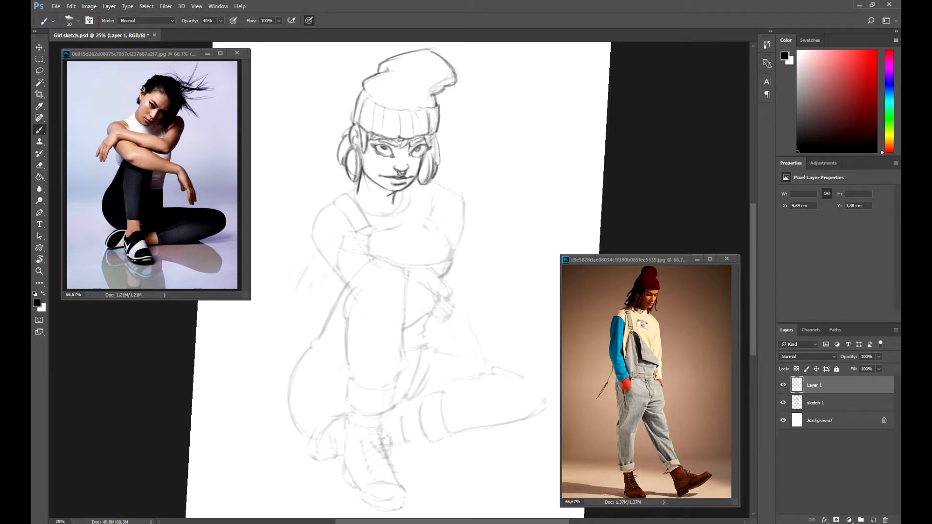
Step: Erase and redraw the cheek, jaw and neck lines of the clean drawing
mouse_move(426, 145)
left_mouse_down()
mouse_move(421, 162)
mouse_move(387, 150)
mouse_move(421, 154)
left_mouse_up()
key("e")
key("b")
key("e")
key("b")
left_click_drag(430, 155, 424, 168)
mouse_move(432, 156)
left_mouse_down()
mouse_move(424, 180)
mouse_move(434, 171)
mouse_move(423, 178)
left_mouse_up()
key("ctrl+z")
mouse_move(432, 159)
left_mouse_down()
mouse_move(427, 182)
mouse_move(395, 191)
left_mouse_up()
key("e")
key("b")
mouse_move(357, 188)
left_mouse_down()
mouse_move(349, 193)
mouse_move(376, 216)
mouse_move(407, 206)
left_mouse_up()
left_click_drag(402, 191, 400, 213)
left_click_drag(361, 173, 358, 197)
left_click_drag(387, 211, 392, 210)
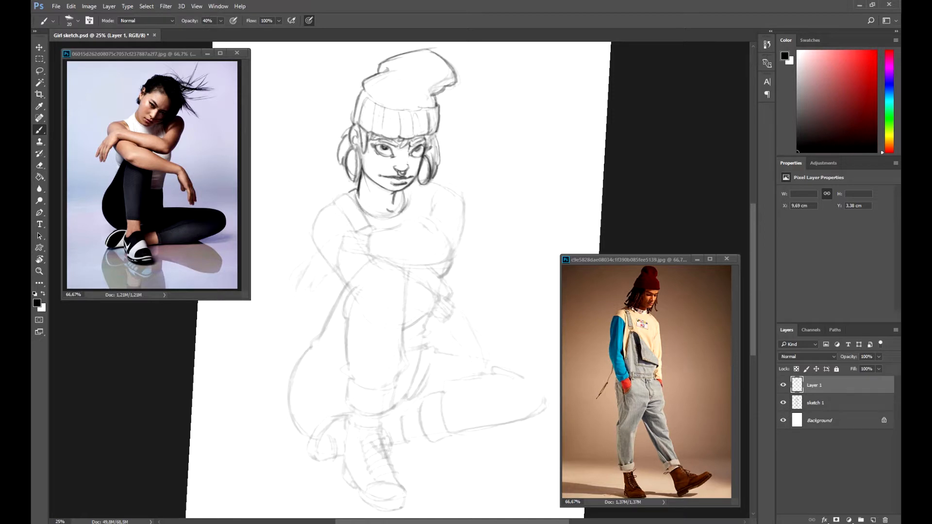
Step: Trace the shoulders and collar of the top in clean lines
mouse_move(331, 203)
left_mouse_down()
mouse_move(349, 192)
mouse_move(358, 232)
mouse_move(376, 234)
mouse_move(314, 228)
mouse_move(322, 251)
left_mouse_up()
left_click_drag(319, 212, 319, 248)
key("r")
mouse_move(426, 191)
left_mouse_down()
mouse_move(336, 214)
mouse_move(357, 187)
left_mouse_up()
mouse_move(329, 203)
left_mouse_down()
mouse_move(367, 187)
mouse_move(440, 197)
mouse_move(418, 189)
left_mouse_up()
key("r")
left_click_drag(449, 192, 455, 241)
mouse_move(451, 193)
left_mouse_down()
mouse_move(451, 249)
mouse_move(421, 213)
left_mouse_up()
mouse_move(426, 198)
left_mouse_down()
mouse_move(425, 232)
mouse_move(380, 232)
mouse_move(365, 243)
mouse_move(391, 265)
mouse_move(454, 246)
left_mouse_up()
key("ctrl+alt+z")
key("ctrl+alt+z")
key("ctrl+alt+z")
key("ctrl+alt+z")
Step: Trace the crossed forearms and sleeve cuffs over the knee in clean lines
left_click_drag(365, 259, 451, 248)
left_click_drag(400, 264, 451, 249)
mouse_move(365, 239)
left_mouse_down()
mouse_move(383, 231)
mouse_move(363, 260)
left_mouse_up()
mouse_move(337, 243)
left_mouse_down()
mouse_move(365, 240)
mouse_move(367, 260)
mouse_move(362, 249)
left_mouse_up()
mouse_move(339, 256)
left_mouse_down()
mouse_move(362, 255)
mouse_move(312, 265)
mouse_move(288, 301)
mouse_move(302, 301)
left_mouse_up()
left_click_drag(309, 273, 298, 309)
left_click_drag(299, 301, 306, 310)
left_click_drag(317, 279, 309, 308)
left_click_drag(318, 299, 312, 306)
mouse_move(336, 262)
left_mouse_down()
mouse_move(324, 285)
mouse_move(348, 315)
mouse_move(389, 338)
left_mouse_up()
key("r")
mouse_move(326, 289)
left_mouse_down()
mouse_move(358, 322)
mouse_move(411, 321)
mouse_move(397, 330)
left_mouse_up()
key("r")
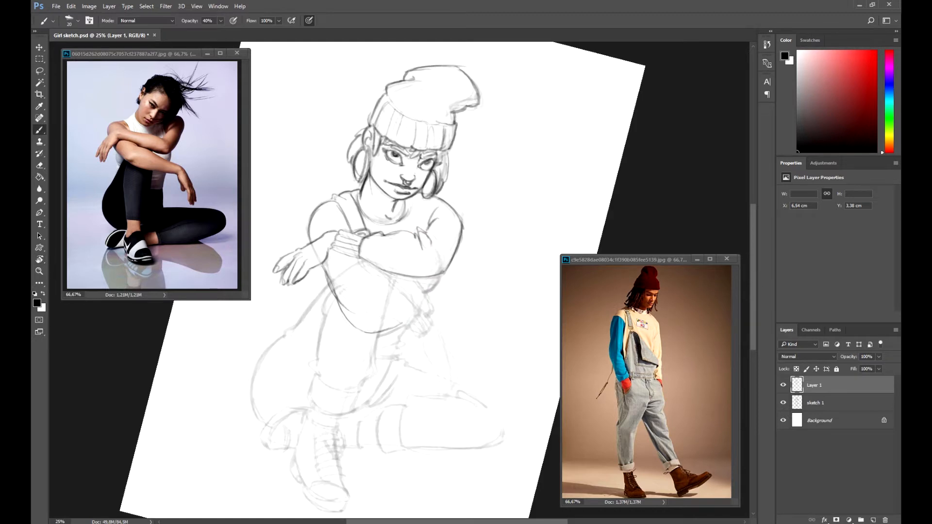
Step: Trace the lower arm reaching down toward the leg in clean lines
mouse_move(362, 258)
left_mouse_down()
mouse_move(420, 311)
mouse_move(416, 324)
left_mouse_up()
key("r")
mouse_move(426, 307)
left_mouse_down()
mouse_move(416, 324)
mouse_move(408, 320)
mouse_move(432, 326)
left_mouse_up()
key("r")
left_click_drag(409, 328, 421, 337)
mouse_move(417, 318)
left_mouse_down()
mouse_move(448, 355)
mouse_move(459, 391)
left_mouse_up()
left_click_drag(421, 338, 446, 386)
left_click_drag(433, 362, 440, 395)
key("e")
key("b")
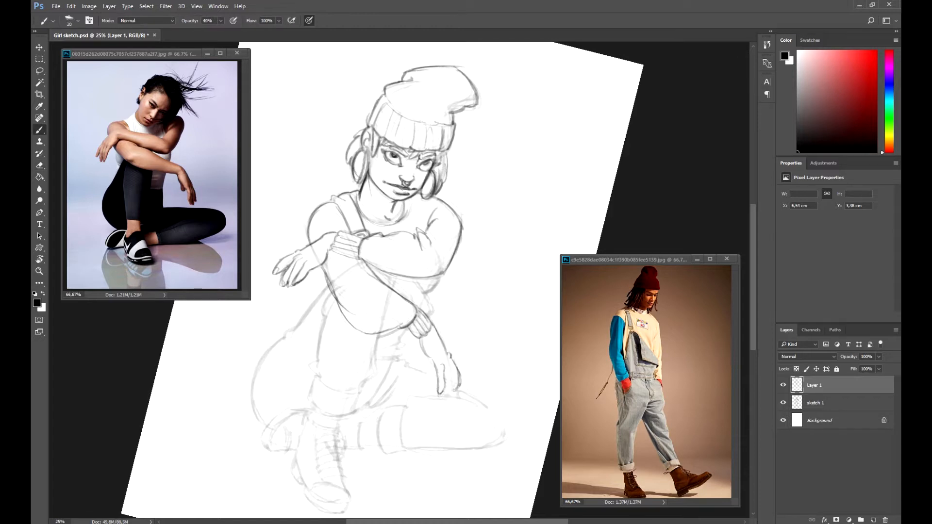
Step: Draw the hand and fingers resting on the leg, erasing and refining strokes
left_click_drag(449, 361, 449, 388)
mouse_move(446, 396)
left_mouse_down()
mouse_move(438, 403)
mouse_move(453, 401)
left_mouse_up()
mouse_move(450, 361)
left_mouse_down()
mouse_move(456, 400)
mouse_move(481, 377)
left_mouse_up()
key("r")
key("e")
key("b")
left_click_drag(478, 360, 481, 377)
left_click_drag(434, 335, 445, 351)
left_click_drag(448, 357, 457, 371)
scroll(457, 370, "up", 1)
scroll(457, 370, "down", 2)
scroll(404, 277, "up", 1)
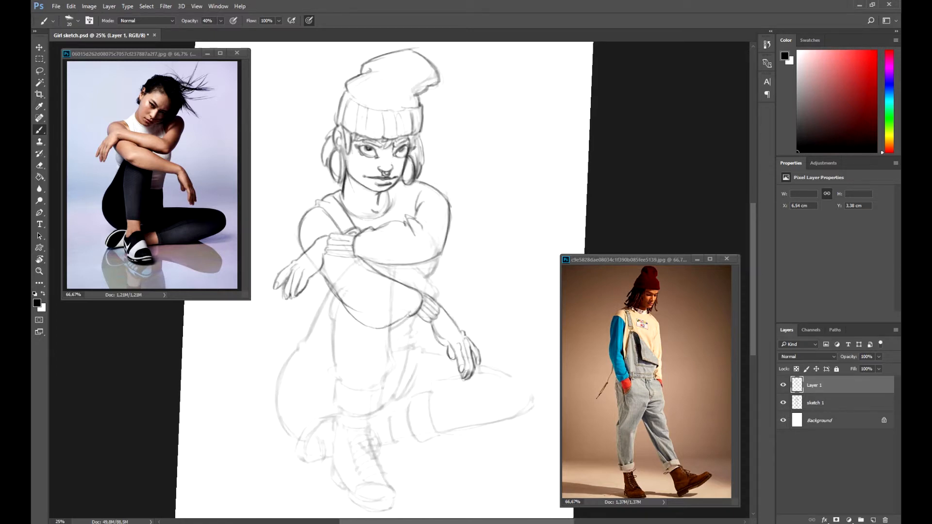
Step: Trace the raised leg's thigh and shin below the crossed arms in clean lines, undoing a stray stroke
left_click_drag(329, 293, 299, 357)
left_click_drag(297, 350, 286, 430)
left_click_drag(275, 387, 298, 444)
mouse_move(337, 294)
left_mouse_down()
mouse_move(329, 324)
mouse_move(338, 367)
left_mouse_up()
left_click_drag(329, 367, 332, 404)
key("r")
left_click_drag(332, 404, 291, 371)
left_click_drag(294, 373, 323, 398)
left_click_drag(344, 377, 330, 399)
left_click_drag(303, 347, 345, 374)
key("r")
mouse_move(345, 373)
left_mouse_down()
mouse_move(452, 296)
mouse_move(384, 379)
mouse_move(367, 383)
left_mouse_up()
left_click_drag(385, 381, 401, 388)
key("ctrl+z")
left_click_drag(411, 352, 400, 388)
left_click_drag(412, 352, 403, 377)
left_click_drag(408, 323, 410, 356)
mouse_move(408, 323)
left_mouse_down()
mouse_move(406, 375)
mouse_move(410, 358)
left_mouse_up()
Step: Trace the bent knee and the thigh of the tucked leg beside the resting hand in clean lines
key("space")
left_click_drag(437, 311, 406, 308)
mouse_move(422, 252)
left_mouse_down()
mouse_move(411, 271)
mouse_move(422, 285)
left_mouse_up()
mouse_move(397, 259)
left_mouse_down()
mouse_move(421, 293)
mouse_move(415, 279)
mouse_move(378, 328)
left_mouse_up()
left_click_drag(402, 313, 403, 331)
mouse_move(402, 331)
left_mouse_down()
mouse_move(400, 344)
mouse_move(382, 342)
mouse_move(384, 374)
mouse_move(369, 408)
left_mouse_up()
mouse_move(391, 371)
left_mouse_down()
mouse_move(374, 405)
mouse_move(385, 401)
left_mouse_up()
mouse_move(408, 371)
left_mouse_down()
mouse_move(392, 394)
mouse_move(322, 362)
left_mouse_up()
key("r")
mouse_move(360, 332)
left_mouse_down()
mouse_move(383, 357)
mouse_move(474, 310)
mouse_move(455, 314)
left_mouse_up()
key("r")
mouse_move(443, 303)
left_mouse_down()
mouse_move(493, 288)
mouse_move(508, 306)
left_mouse_up()
mouse_move(497, 290)
left_mouse_down()
mouse_move(509, 316)
mouse_move(461, 382)
left_mouse_up()
left_click_drag(509, 313, 467, 373)
left_click_drag(483, 350, 458, 384)
left_click_drag(432, 326, 418, 348)
left_click_drag(468, 300, 443, 311)
left_click_drag(456, 299, 422, 347)
Step: Trace the extended lower leg stretching to the right, undoing and redrawing strokes that go wrong
key("r")
mouse_move(367, 343)
left_mouse_down()
mouse_move(371, 391)
mouse_move(379, 388)
left_mouse_up()
mouse_move(365, 364)
left_mouse_down()
mouse_move(376, 398)
mouse_move(345, 362)
left_mouse_up()
mouse_move(344, 359)
left_mouse_down()
mouse_move(356, 404)
mouse_move(375, 396)
mouse_move(343, 386)
mouse_move(377, 399)
left_mouse_up()
key("ctrl+z")
key("ctrl+z")
key("r")
left_click_drag(384, 386, 498, 317)
mouse_move(469, 327)
left_mouse_down()
mouse_move(481, 353)
mouse_move(506, 373)
left_mouse_up()
key("ctrl+z")
left_click_drag(480, 353, 484, 376)
key("r")
mouse_move(488, 335)
left_mouse_down()
mouse_move(407, 384)
mouse_move(487, 336)
left_mouse_up()
left_click_drag(479, 373, 493, 387)
mouse_move(482, 377)
left_mouse_down()
mouse_move(508, 388)
mouse_move(347, 393)
mouse_move(298, 409)
left_mouse_up()
Step: Trace the boot, trouser cuff and underside of the extended leg, stepping back and redrawing a few strokes
key("r")
mouse_move(321, 396)
left_mouse_down()
mouse_move(323, 408)
mouse_move(293, 422)
left_mouse_up()
left_click_drag(299, 410, 324, 409)
mouse_move(323, 403)
left_mouse_down()
mouse_move(327, 417)
mouse_move(317, 395)
mouse_move(269, 407)
mouse_move(274, 436)
mouse_move(295, 461)
left_mouse_up()
key("r")
left_click_drag(286, 451, 322, 470)
left_click_drag(309, 405, 339, 460)
key("r")
mouse_move(340, 447)
left_mouse_down()
mouse_move(489, 432)
mouse_move(531, 398)
mouse_move(541, 435)
left_mouse_up()
mouse_move(545, 403)
left_mouse_down()
mouse_move(531, 444)
mouse_move(340, 462)
mouse_move(350, 451)
left_mouse_up()
key("r")
left_click_drag(318, 443, 340, 428)
mouse_move(312, 430)
left_mouse_down()
mouse_move(334, 419)
mouse_move(333, 460)
mouse_move(337, 434)
left_mouse_up()
mouse_move(322, 423)
left_mouse_down()
mouse_move(335, 438)
mouse_move(342, 416)
left_mouse_up()
key("ctrl+alt+z")
key("ctrl+alt+z")
mouse_move(326, 402)
left_mouse_down()
mouse_move(340, 418)
mouse_move(302, 444)
mouse_move(351, 470)
mouse_move(370, 449)
mouse_move(503, 417)
left_mouse_up()
Step: Add the sock and cuff folds around the ankle and refine the knee lines of the crouching legs
key("r")
mouse_move(402, 428)
left_mouse_down()
mouse_move(419, 476)
mouse_move(436, 456)
left_mouse_up()
left_click_drag(405, 447, 433, 466)
left_click_drag(430, 396, 442, 407)
mouse_move(402, 430)
left_mouse_down()
mouse_move(421, 484)
mouse_move(429, 472)
left_mouse_up()
left_click_drag(427, 386, 421, 403)
key("r")
mouse_move(486, 369)
left_mouse_down()
mouse_move(379, 402)
mouse_move(366, 397)
left_mouse_up()
left_click_drag(320, 361, 347, 356)
left_click_drag(319, 362, 337, 354)
key("r")
mouse_move(337, 311)
left_mouse_down()
mouse_move(365, 360)
mouse_move(406, 366)
left_mouse_up()
Step: Touch up the shoulder, chest and chin lines, checking the whole figure zoomed out
key("r")
key("b")
mouse_move(297, 229)
left_mouse_down()
mouse_move(333, 233)
mouse_move(391, 223)
left_mouse_up()
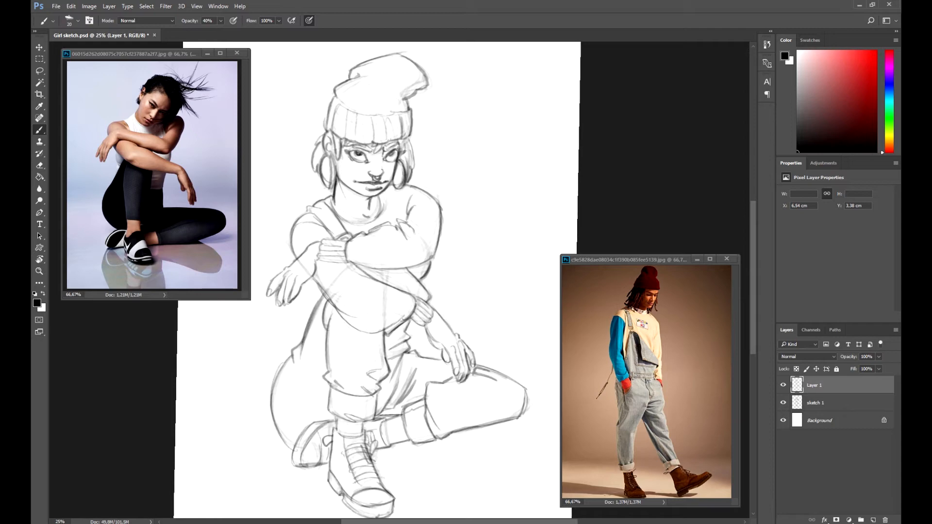
key("ctrl+minus")
key("r")
left_click_drag(364, 359, 367, 360)
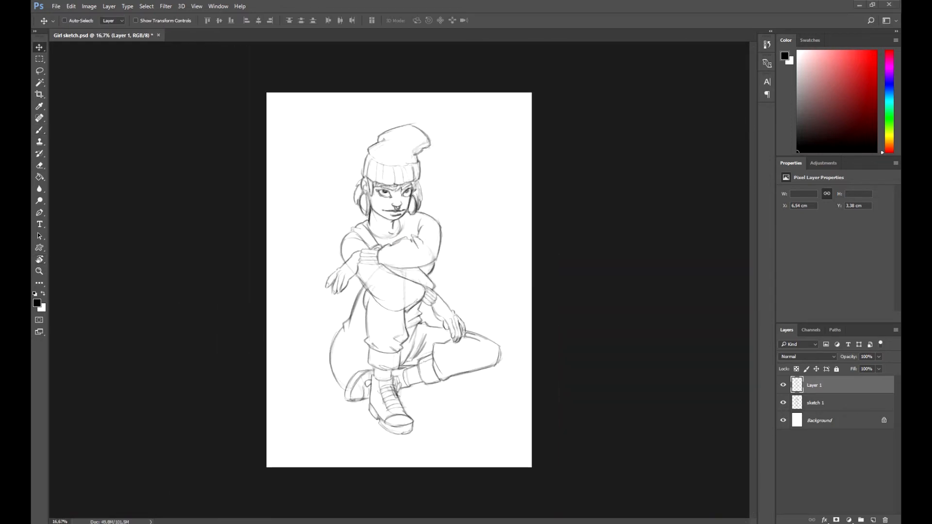
key("b")
key("ctrl+plus")
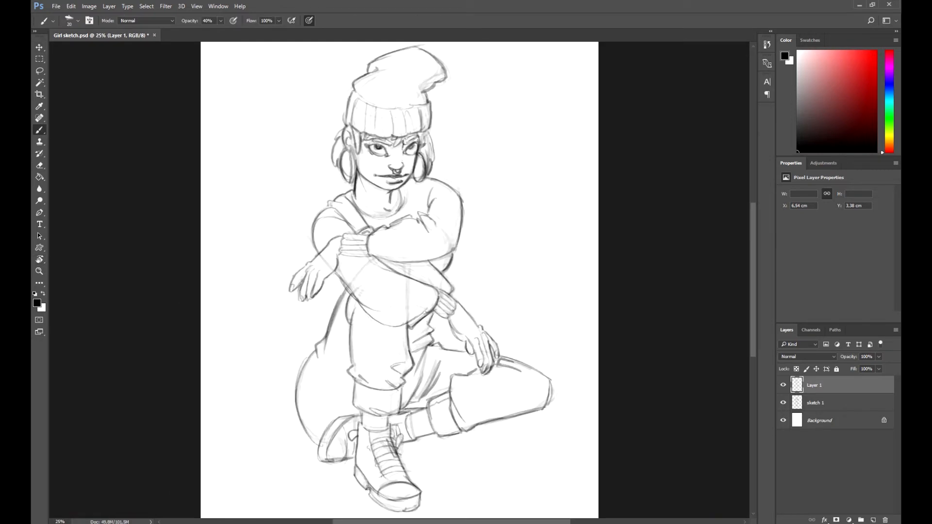
left_click_drag(403, 242, 371, 283)
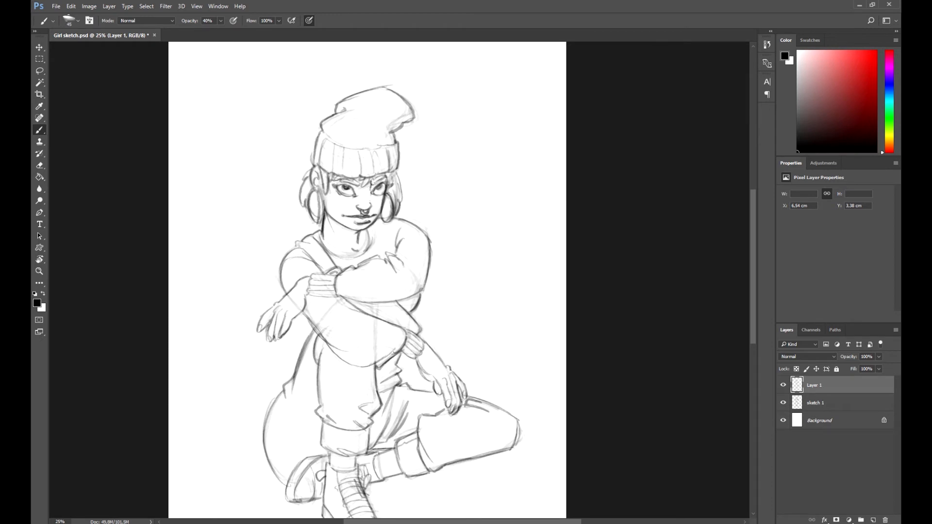
key("e")
key("b")
left_click_drag(334, 184, 356, 182)
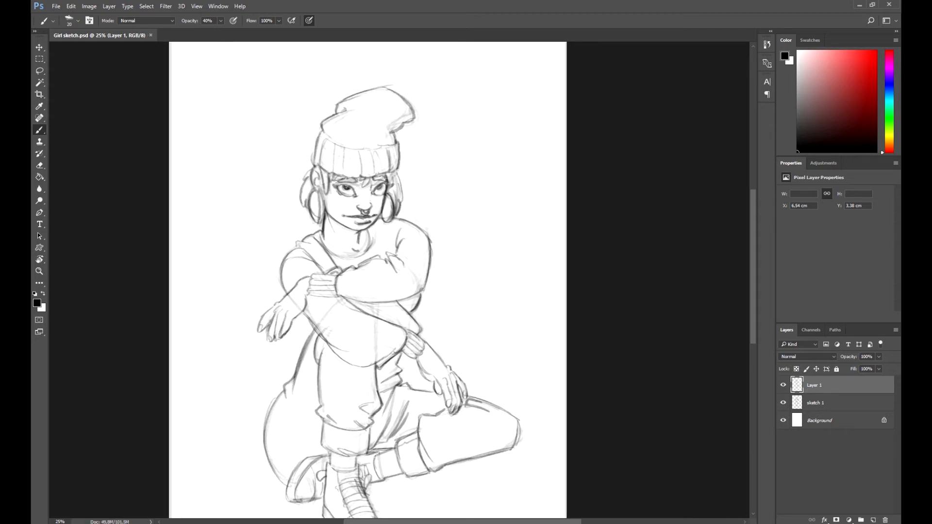
Step: Review the line drawing against the faded sketch layer, switching between the two layers at different zooms and rotations
key("ctrl+minus")
key("bracketleft")
key("bracketleft")
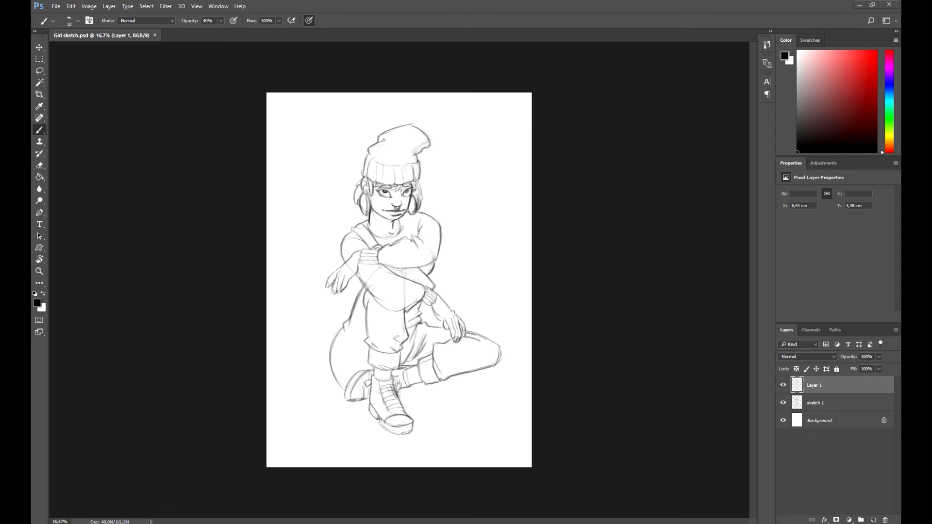
key("ctrl+plus")
key("r")
key("e")
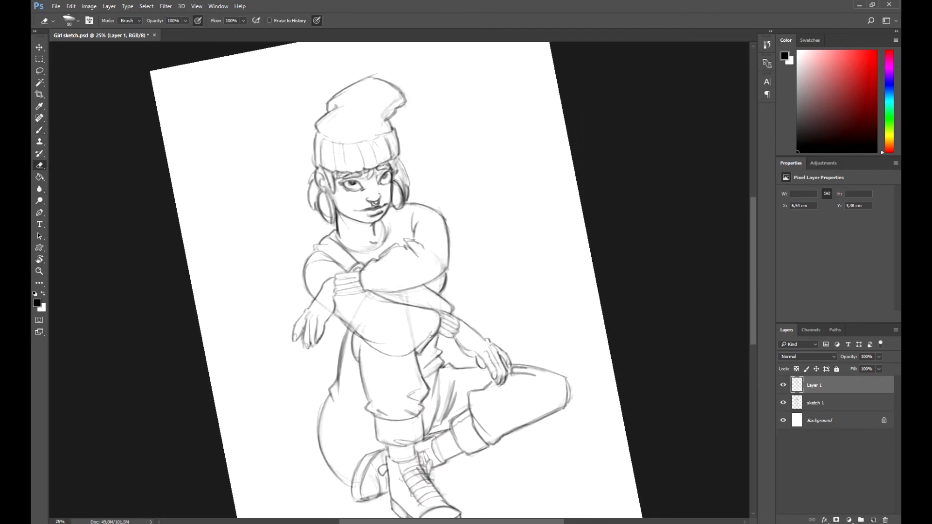
key("b")
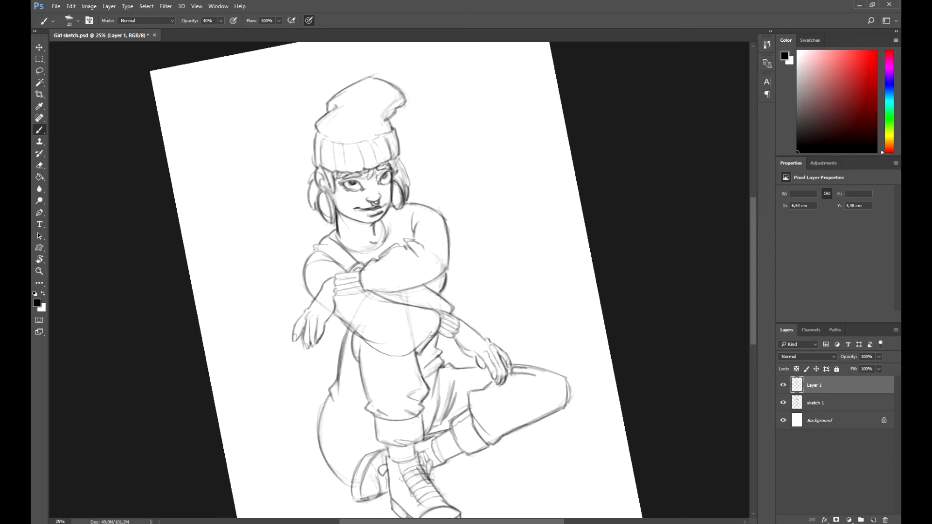
key("r")
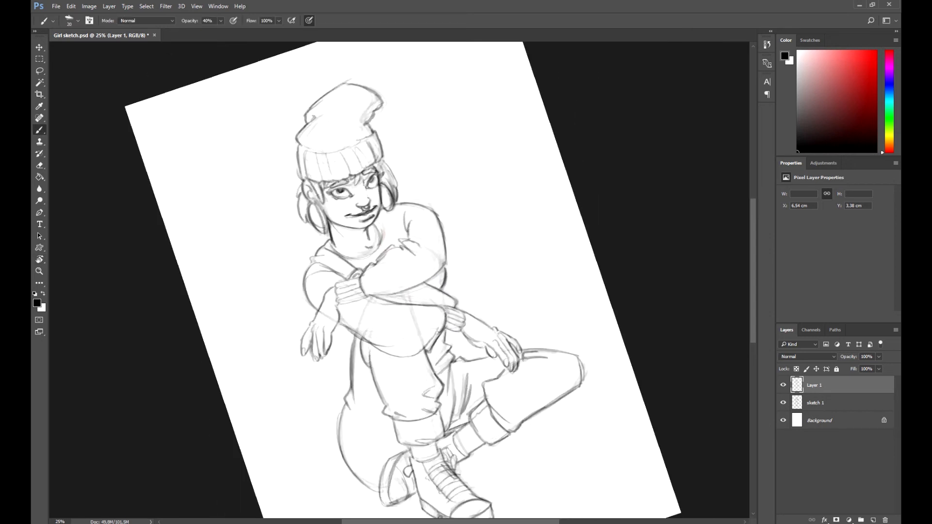
left_click(826, 403)
key("e")
key("r")
key("b")
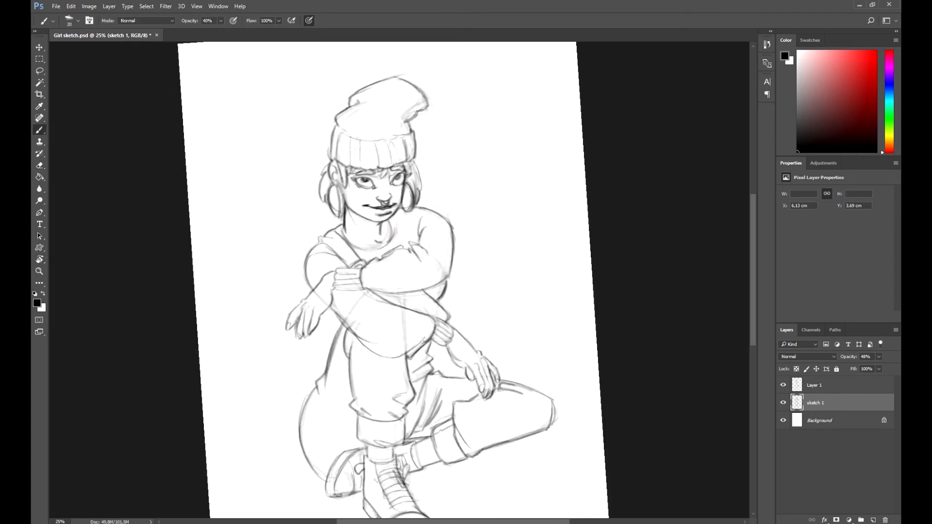
key("e")
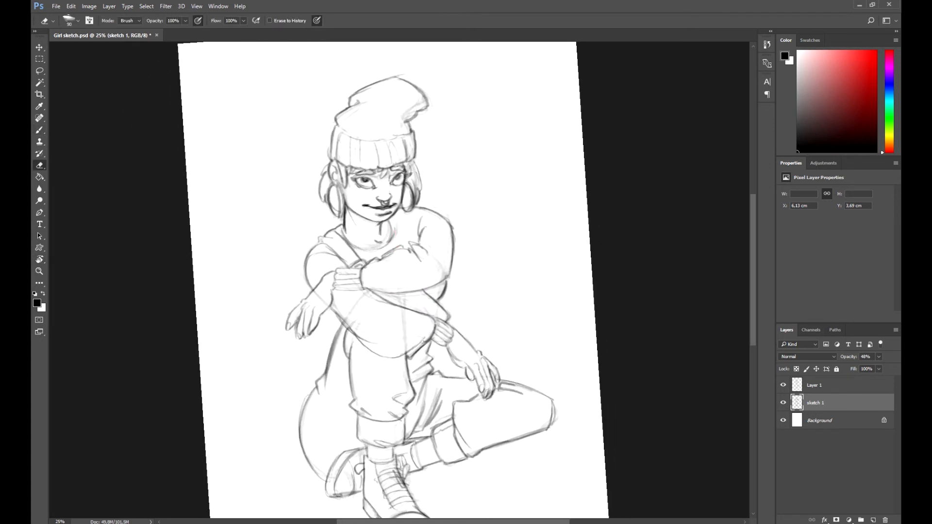
key("alt+bracketright")
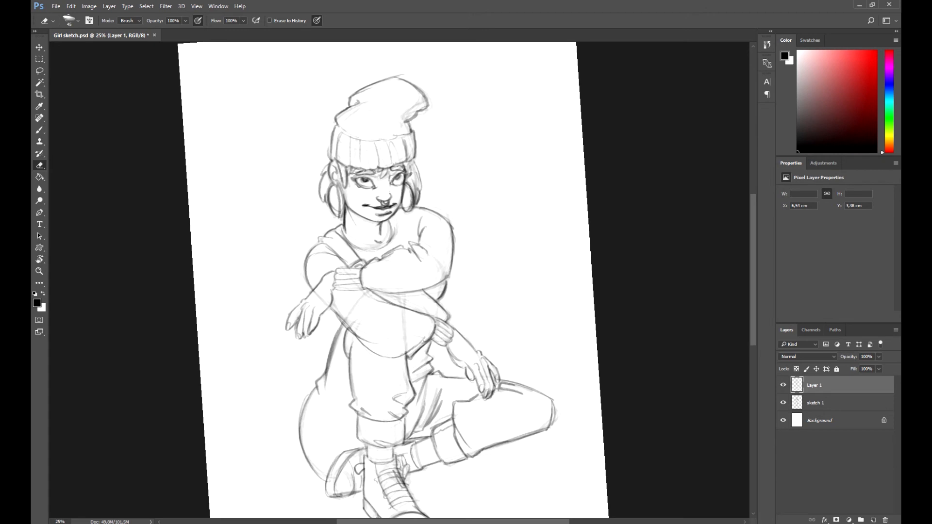
key("b")
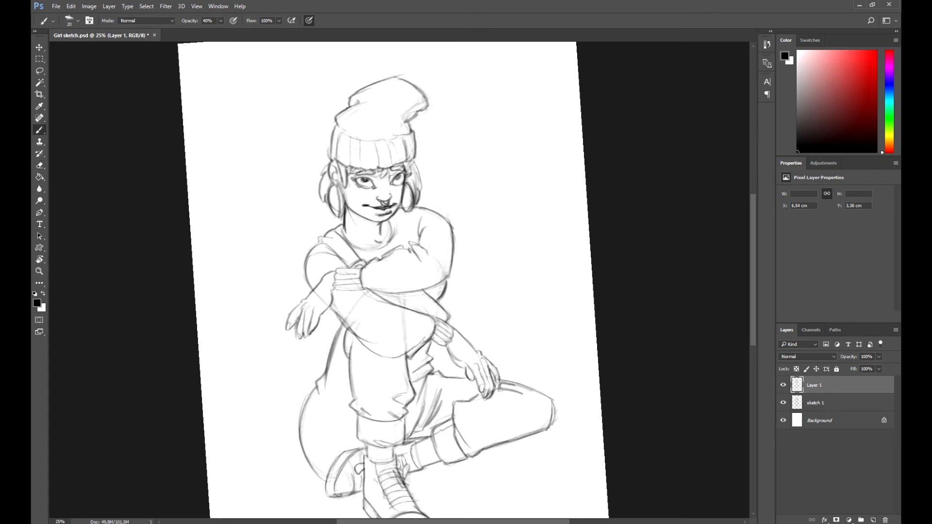
key("e")
key("alt+bracketleft")
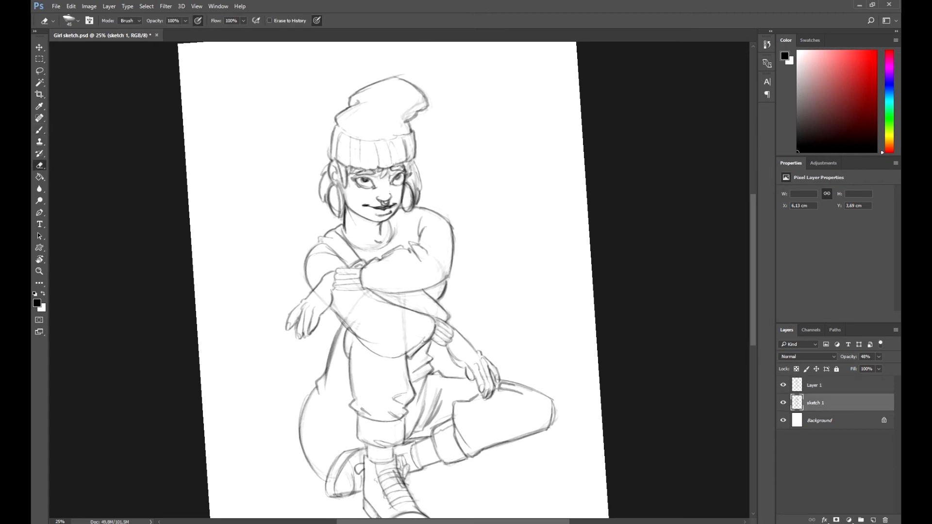
key("ctrl+minus")
key("r")
key("ctrl+plus")
key("e")
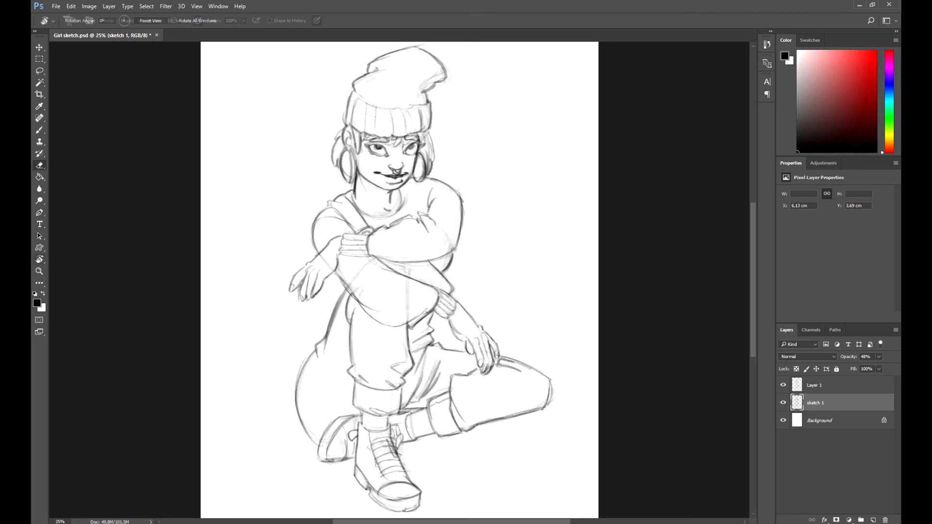
key("alt+bracketright")
key("ctrl+minus")
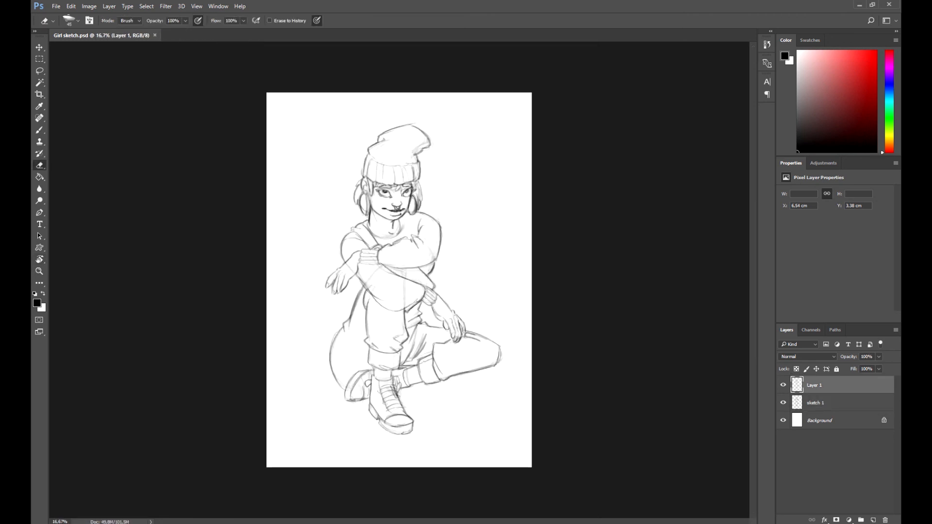